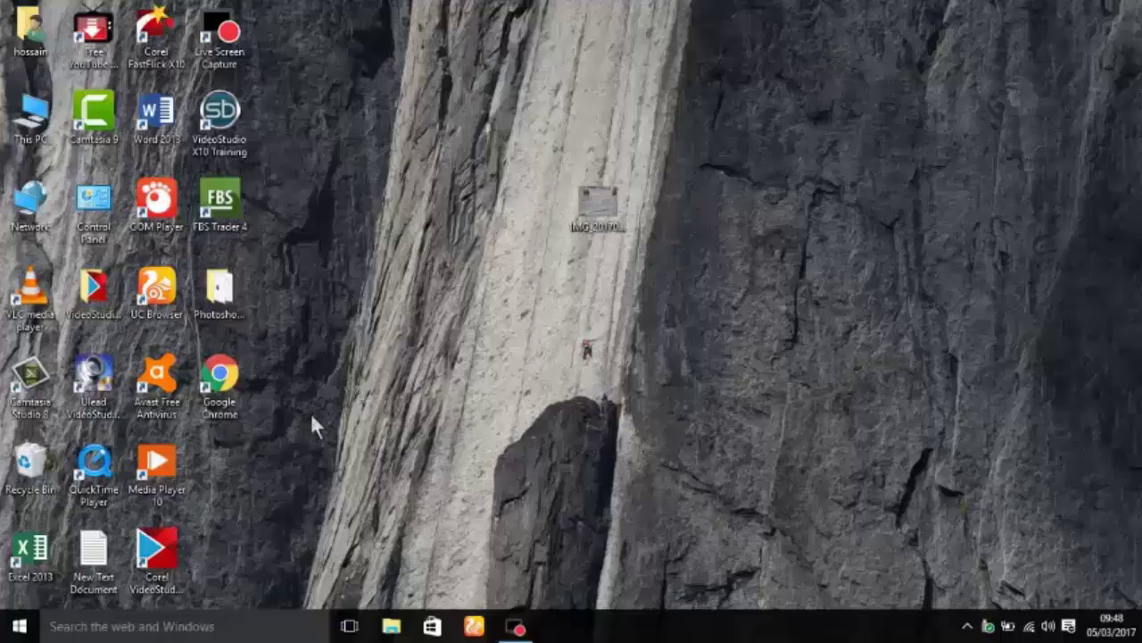
# Step: Refresh the Windows desktop from its right-click menu
pyautogui.rightClick(311, 288)
pyautogui.click(331, 326)
pyautogui.rightClick(335, 316)
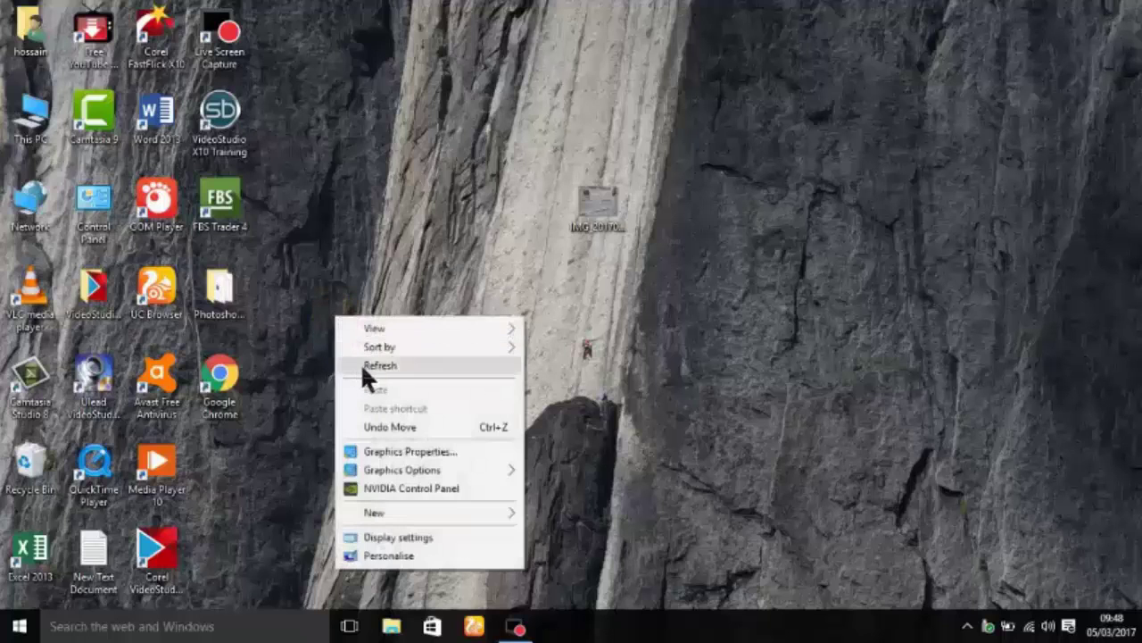
pyautogui.click(364, 362)
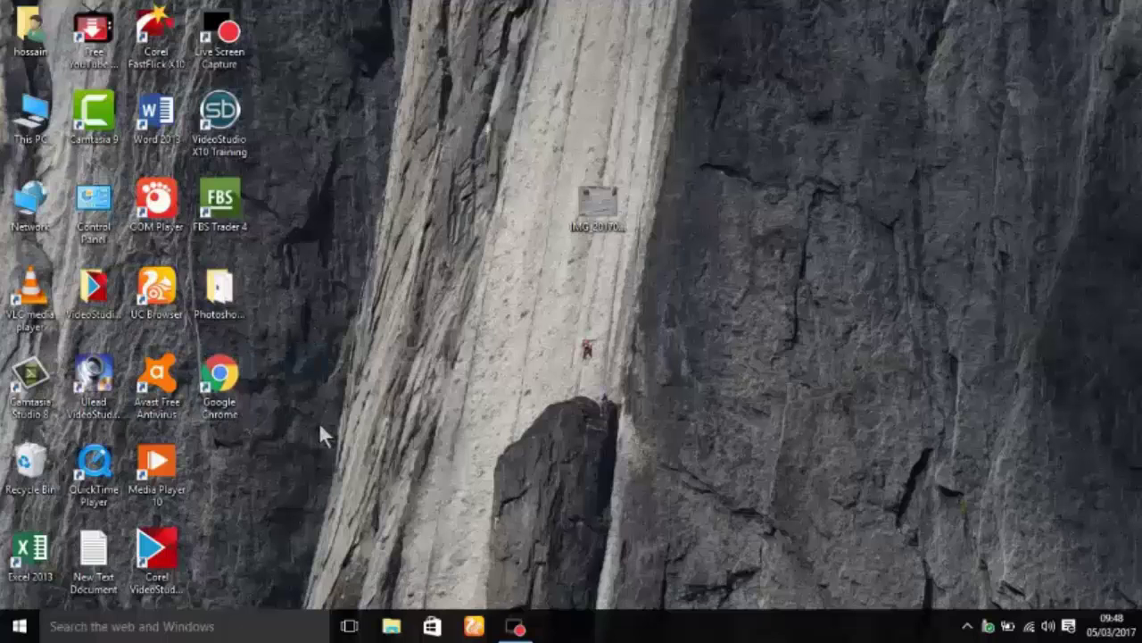
# Step: Launch Chrome and run a Google search for 'enjazit'
pyautogui.doubleClick(237, 384)
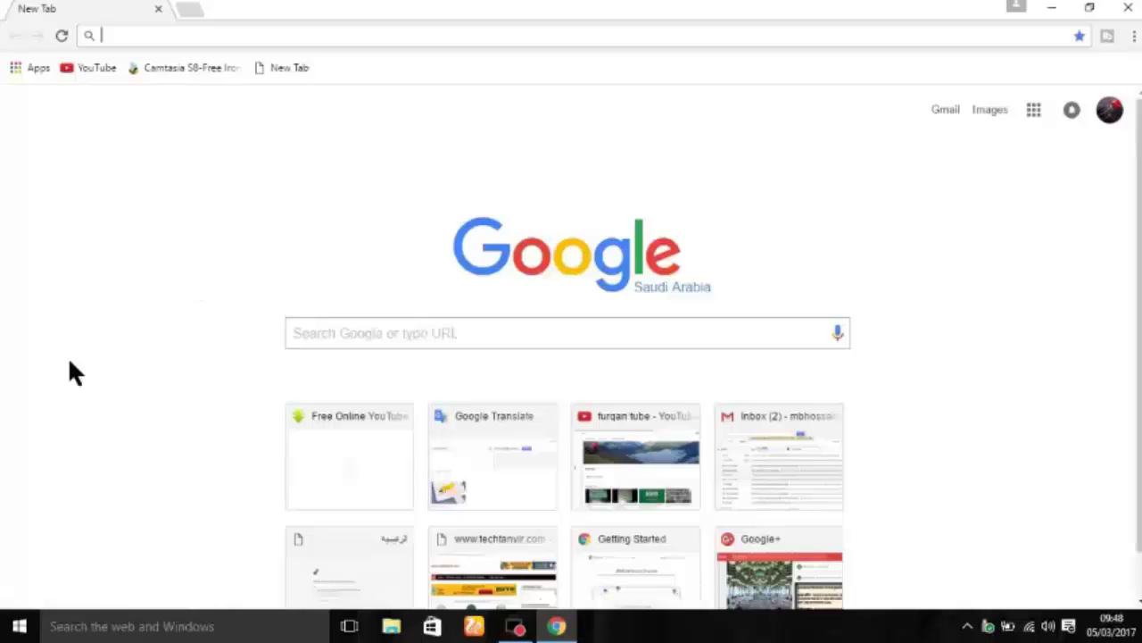
pyautogui.click(367, 331)
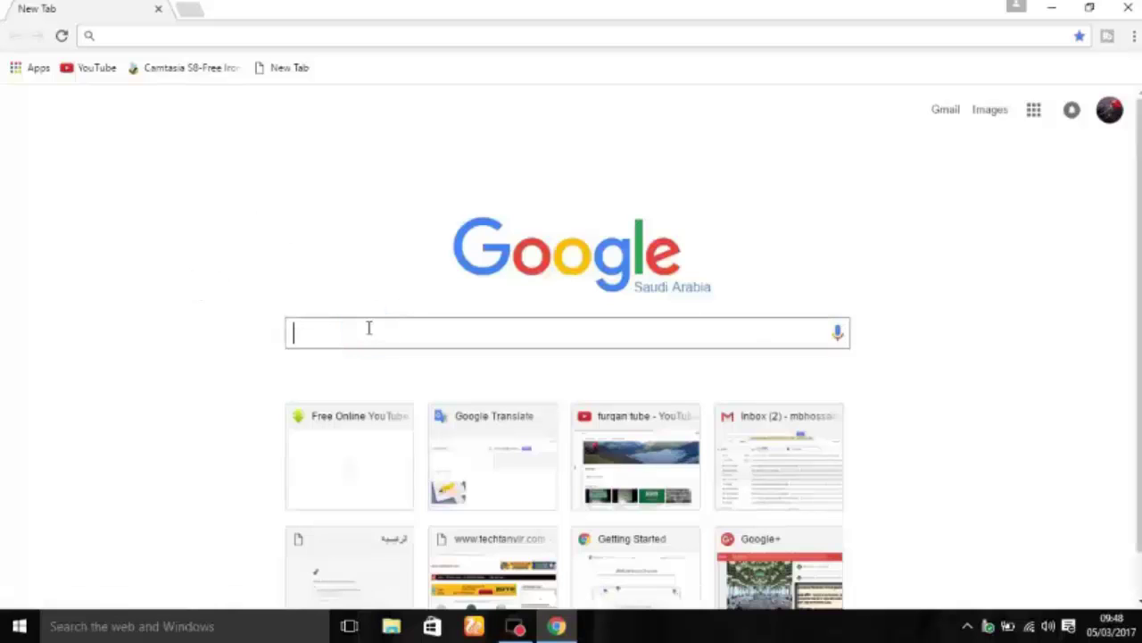
pyautogui.write('enjazit')
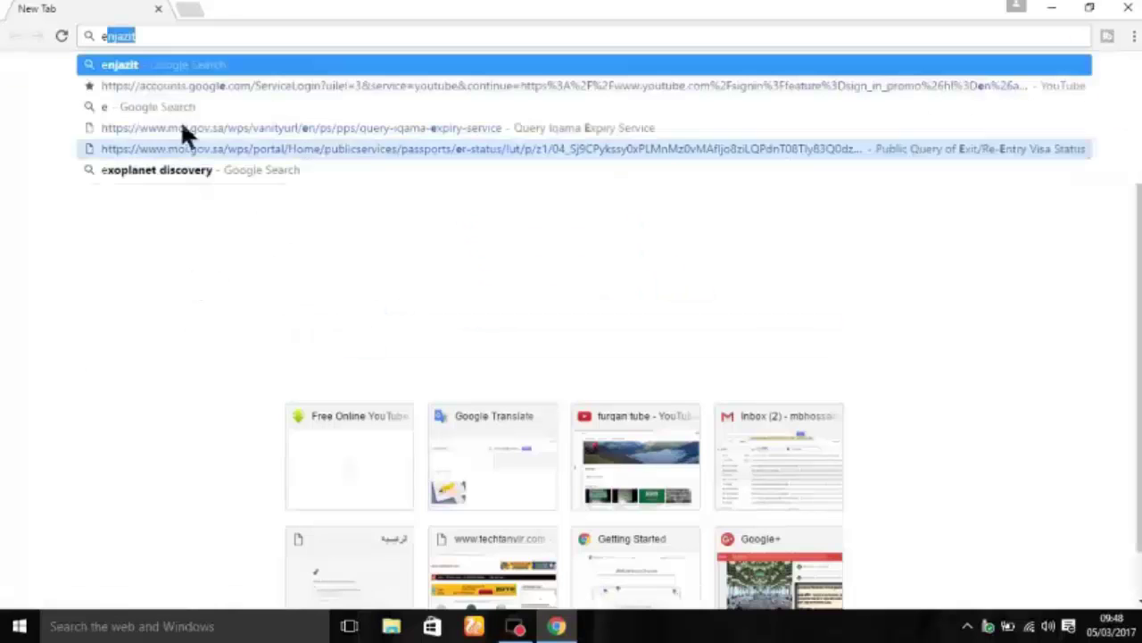
pyautogui.click(139, 70)
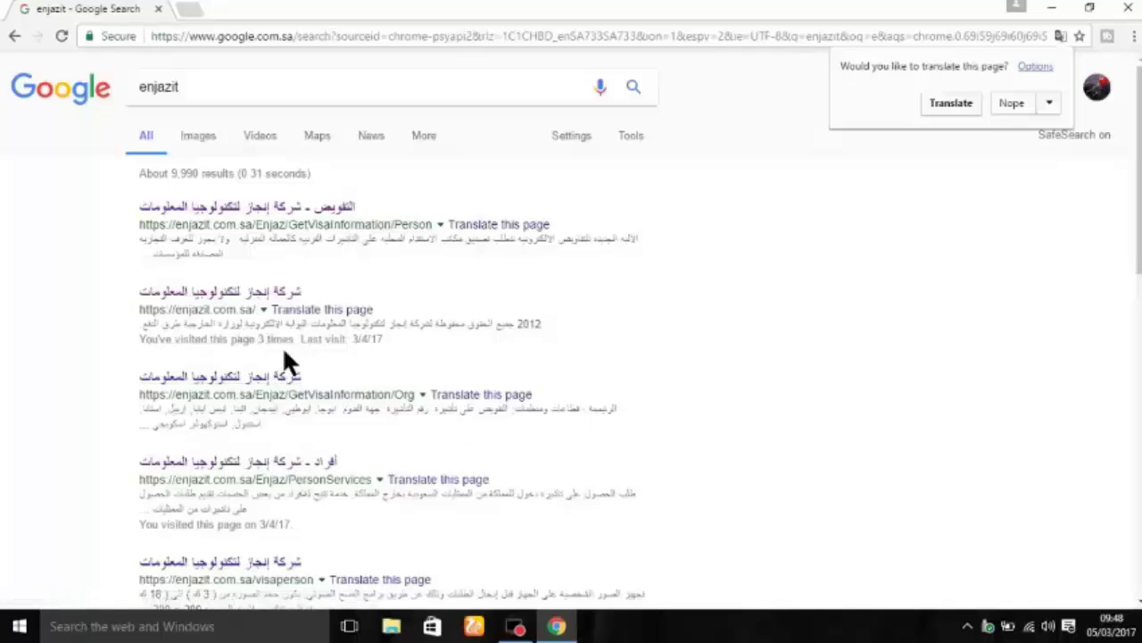
# Step: Translate the Google results into English and open the enjazit.com.sa home page
pyautogui.click(953, 103)
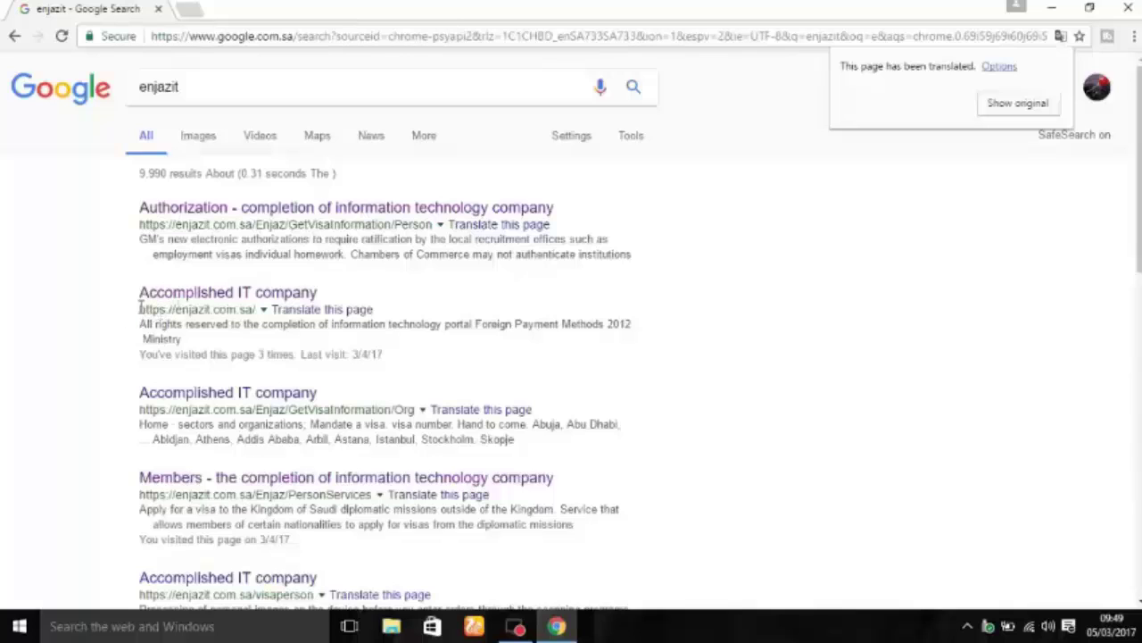
pyautogui.moveTo(140, 309); pyautogui.dragTo(265, 303)
pyautogui.moveTo(274, 301)
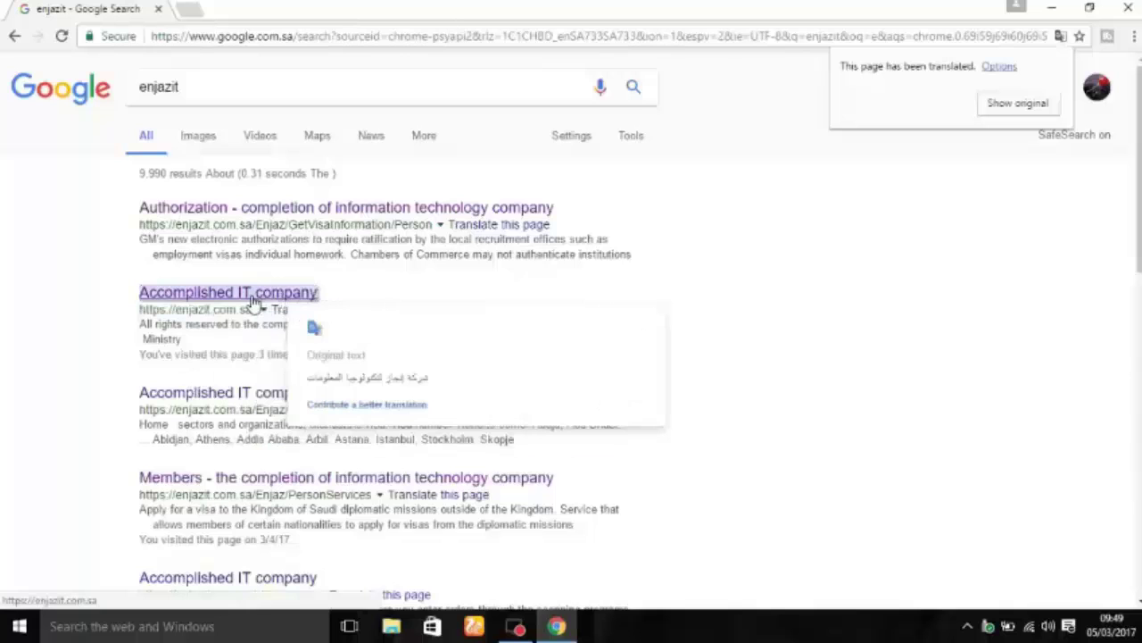
pyautogui.click(272, 297)
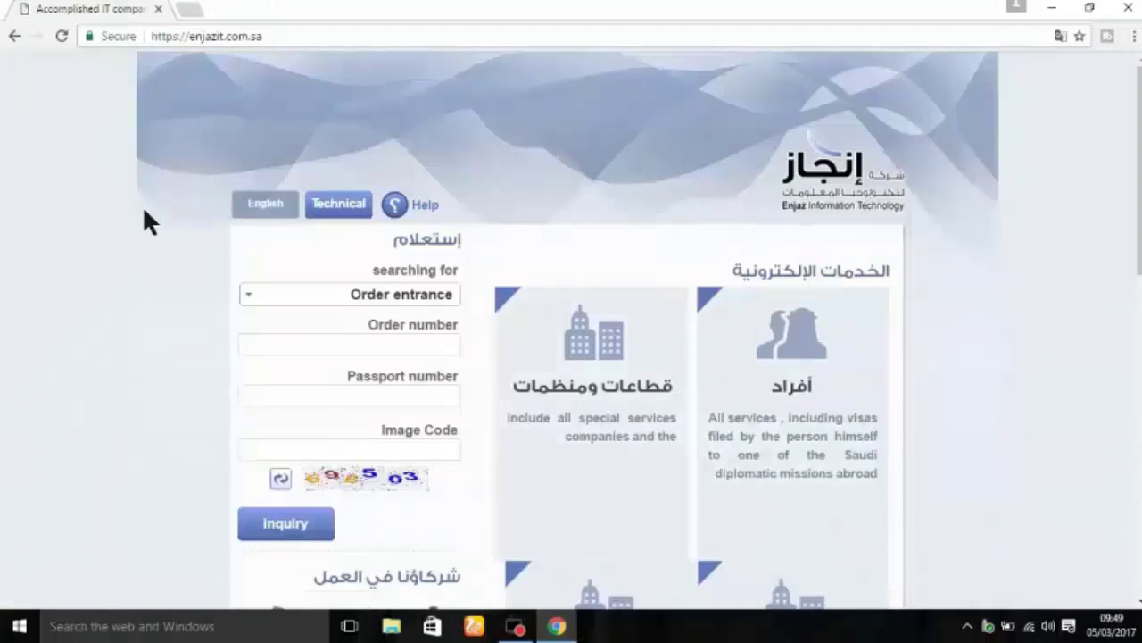
# Step: Switch Enjaz to English and go to Individuals > Visa Services
pyautogui.click(265, 208)
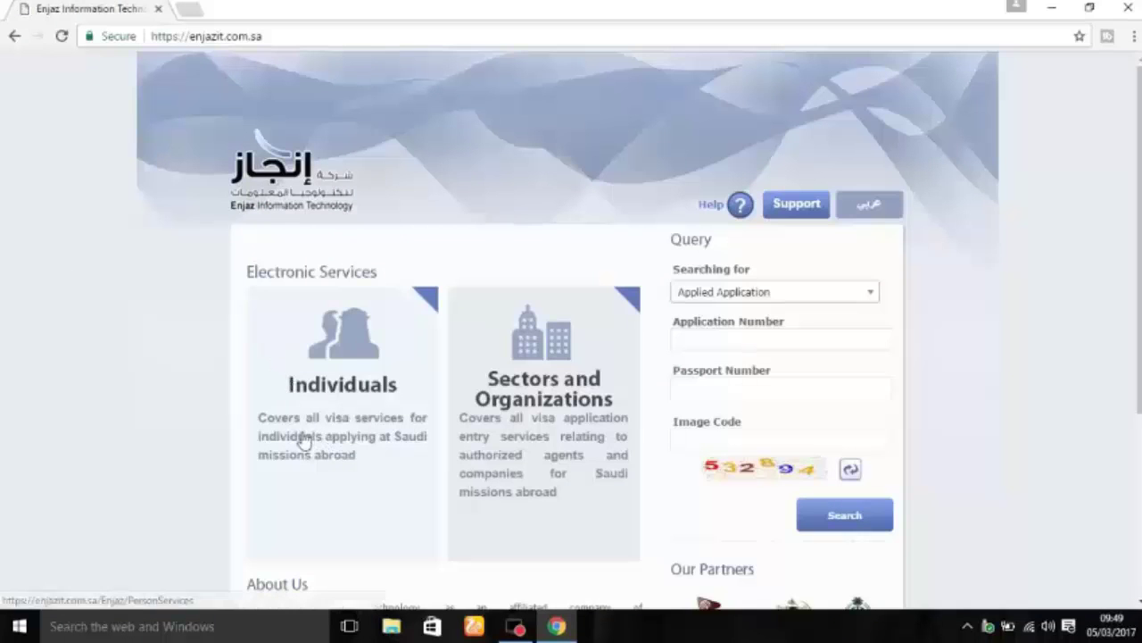
pyautogui.click(346, 393)
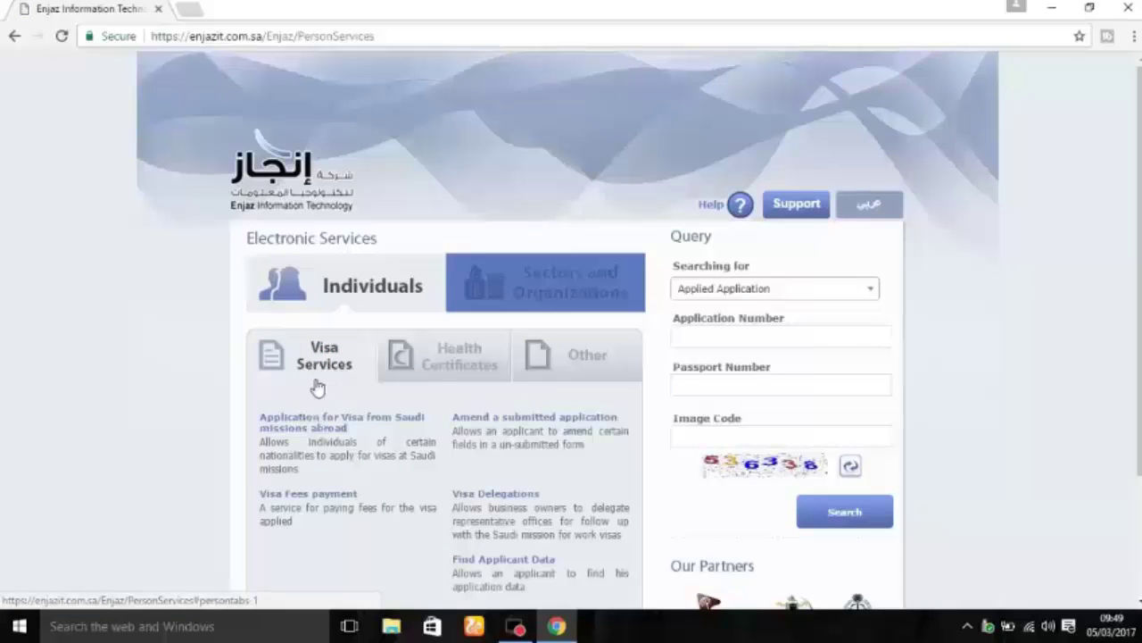
pyautogui.click(330, 363)
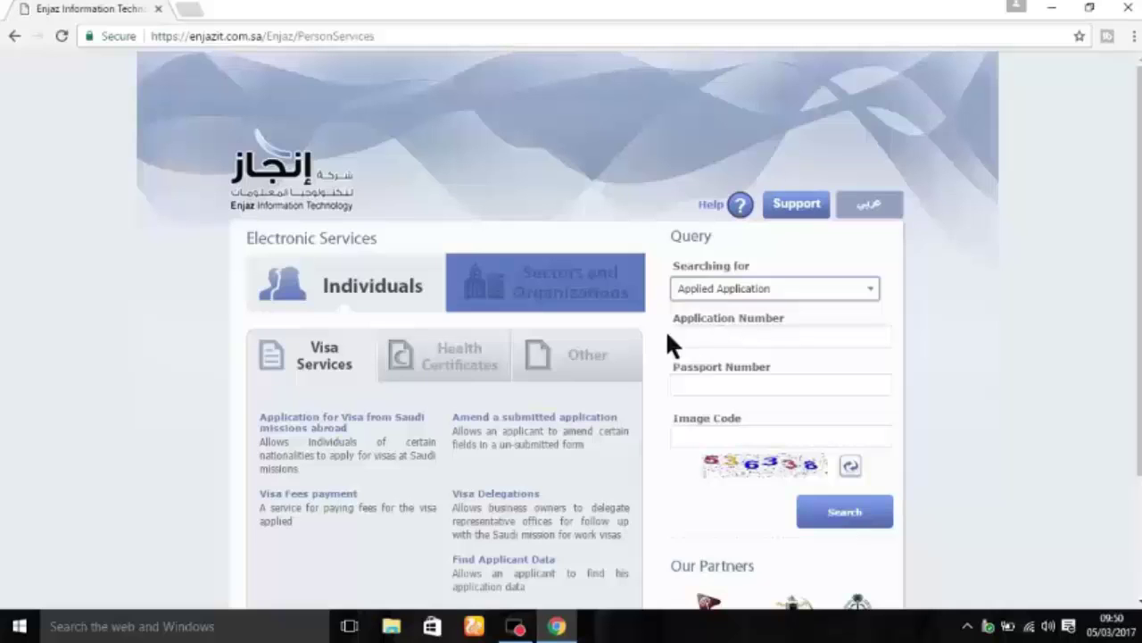
# Step: Autofill the saved application and passport numbers, leaving the image code field focused
pyautogui.click(696, 335)
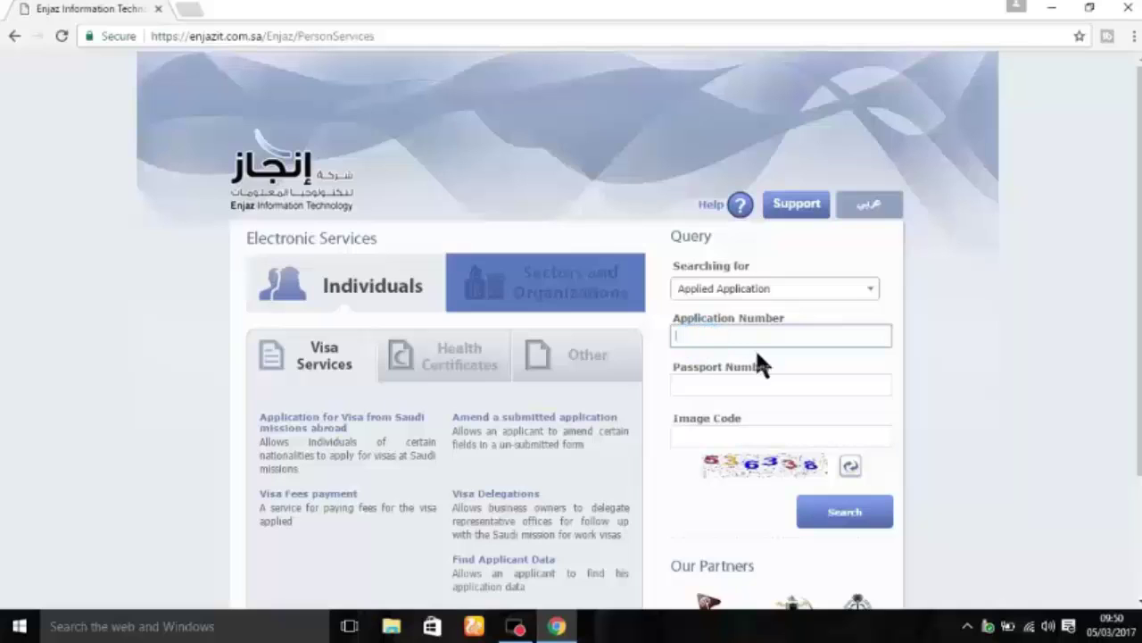
pyautogui.write('6')
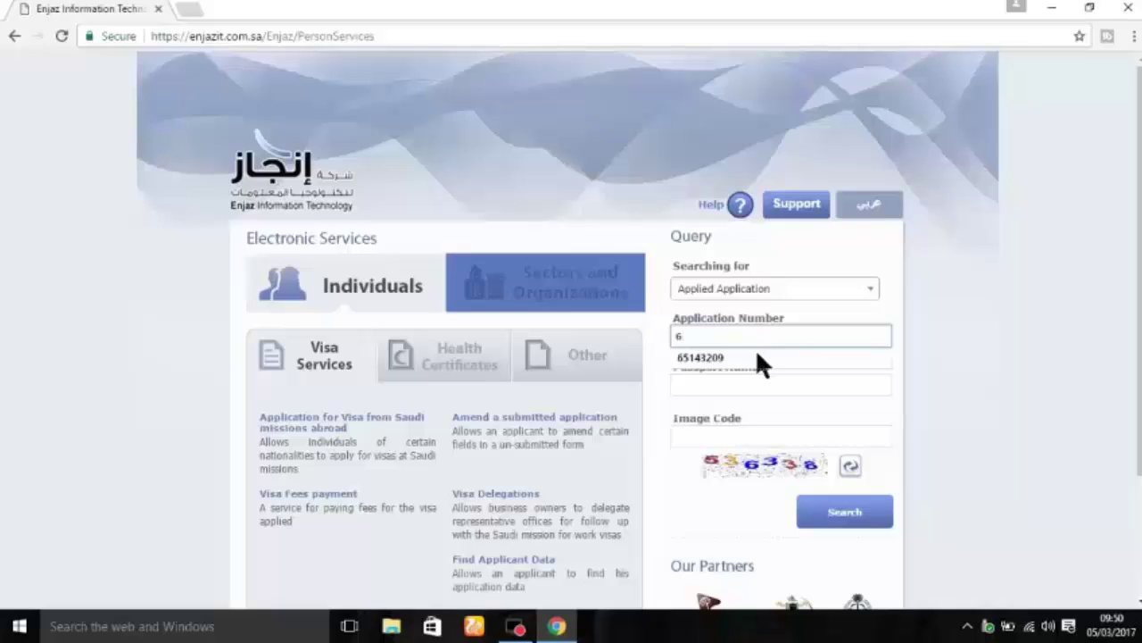
pyautogui.click(718, 358)
pyautogui.click(712, 384)
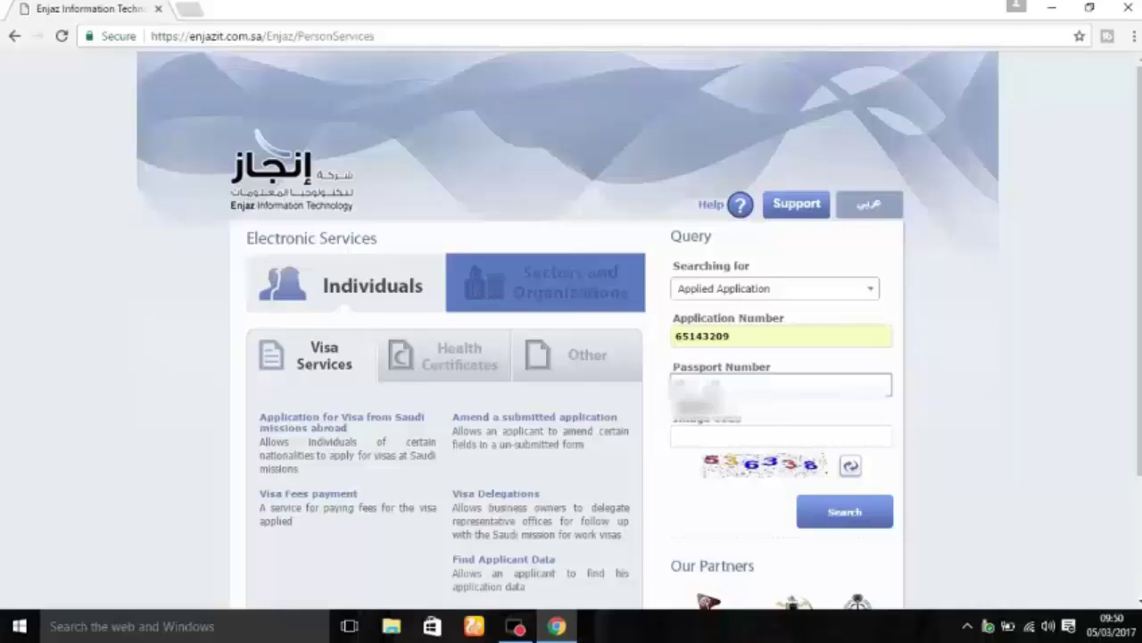
pyautogui.click(705, 406)
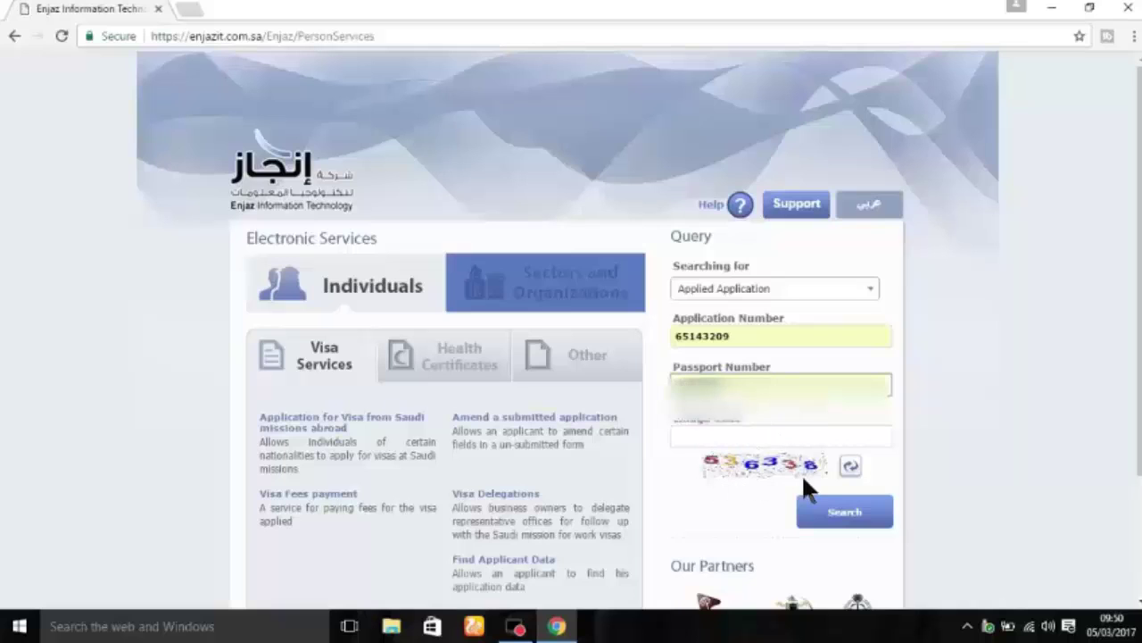
pyautogui.click(730, 440)
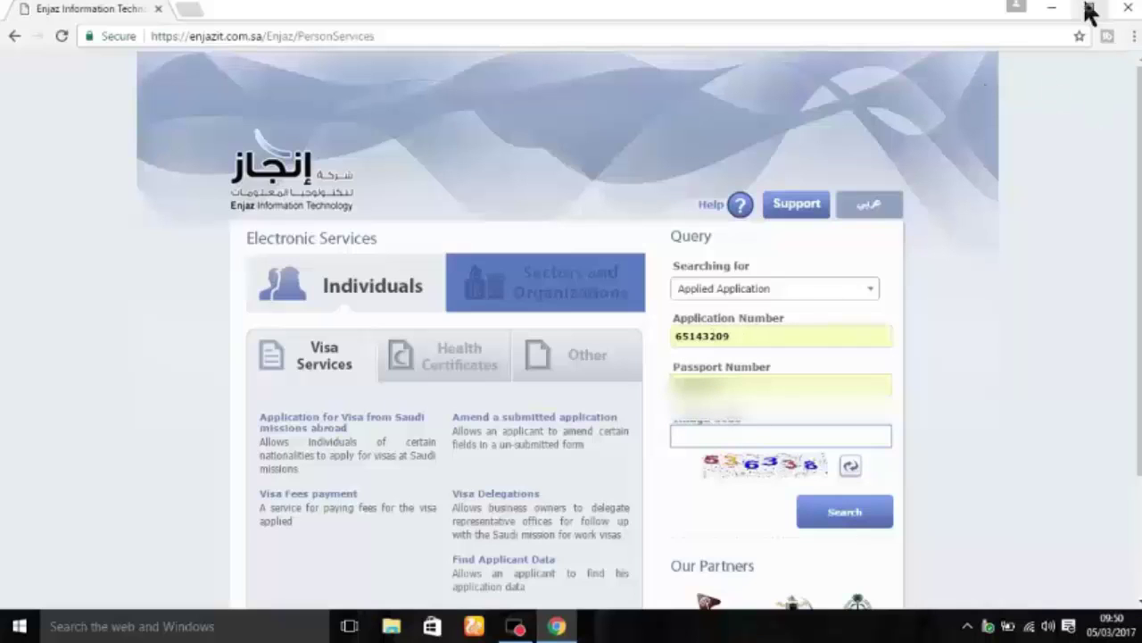
# Step: Minimize the browser, view the visa photo from the desktop, then close it
pyautogui.click(1052, 11)
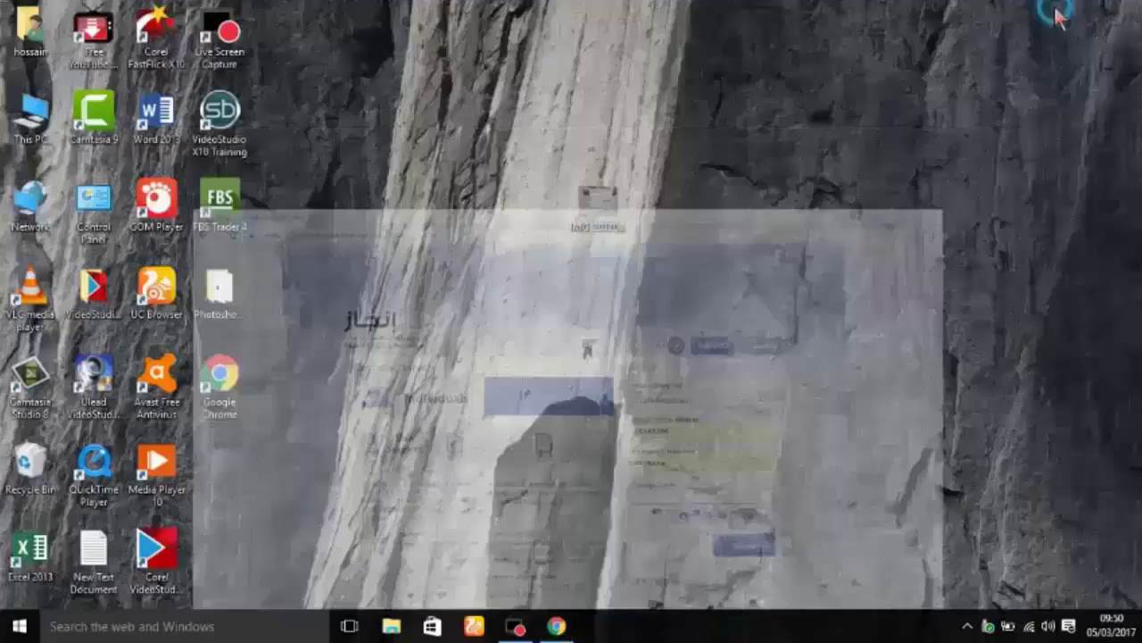
pyautogui.doubleClick(614, 230)
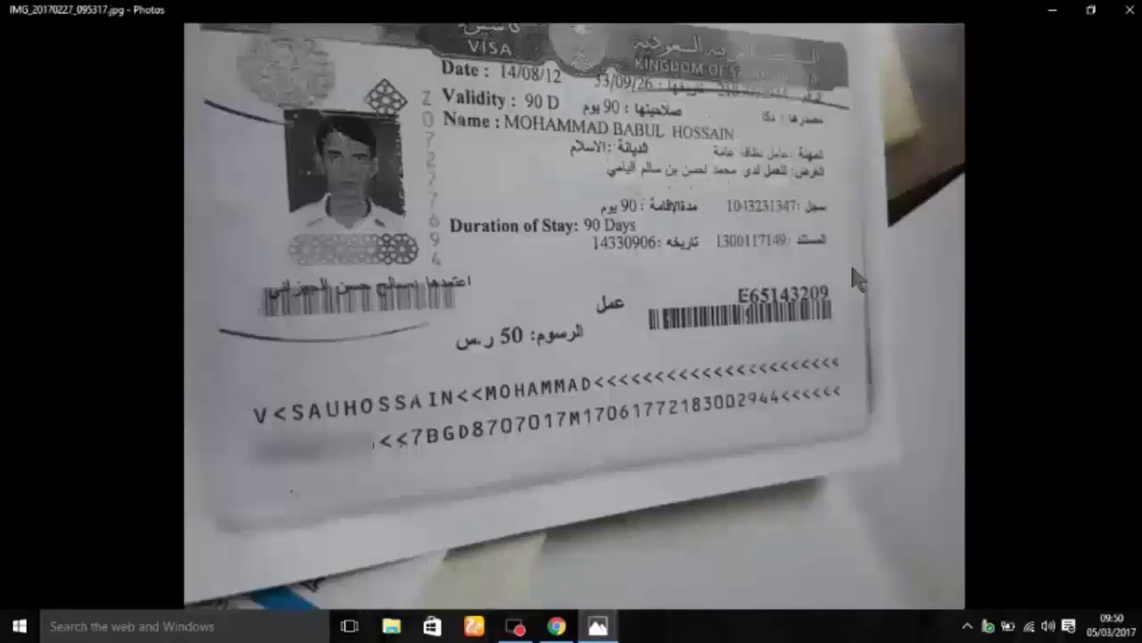
pyautogui.moveTo(730, 259)
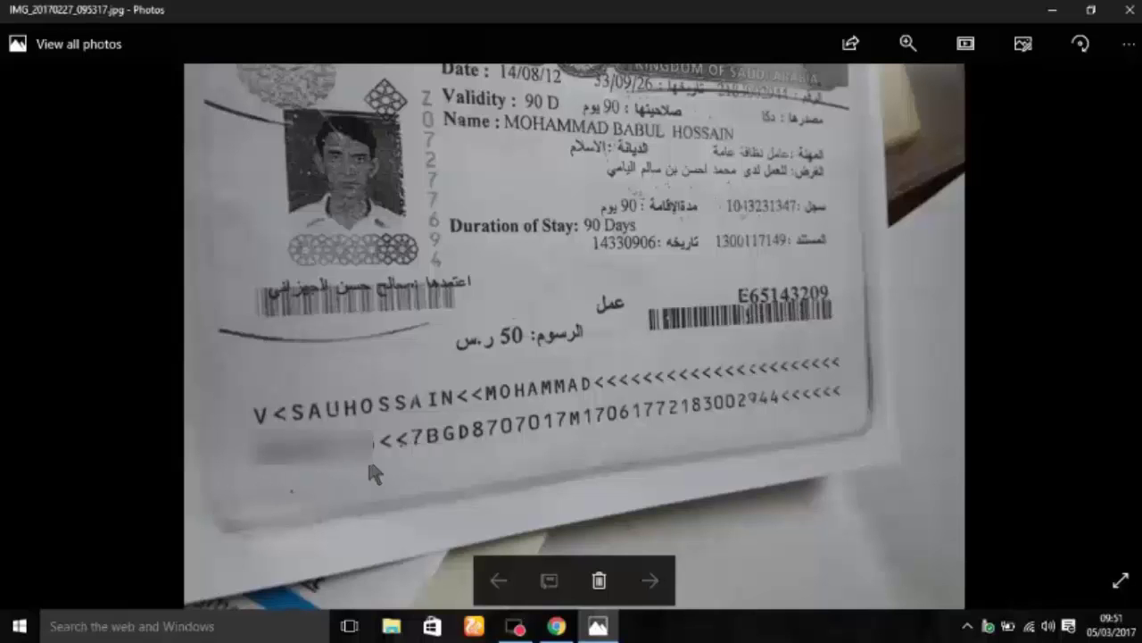
pyautogui.click(1133, 10)
pyautogui.rightClick(791, 171)
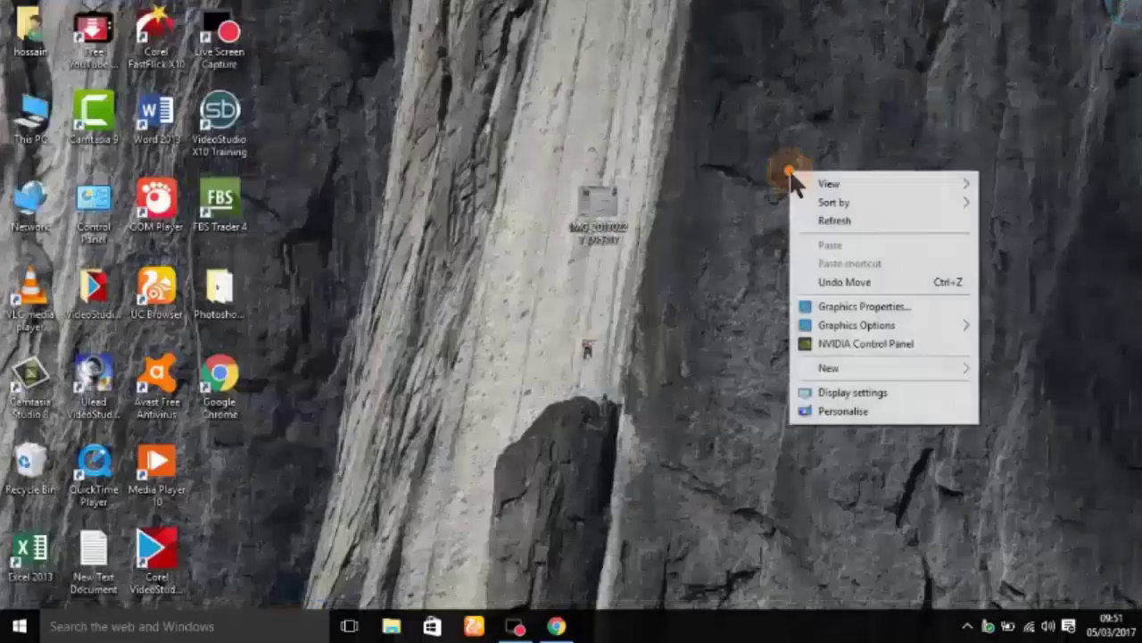
# Step: Refresh the desktop, return to Enjaz, and restore the saved application number
pyautogui.click(834, 221)
pyautogui.click(569, 623)
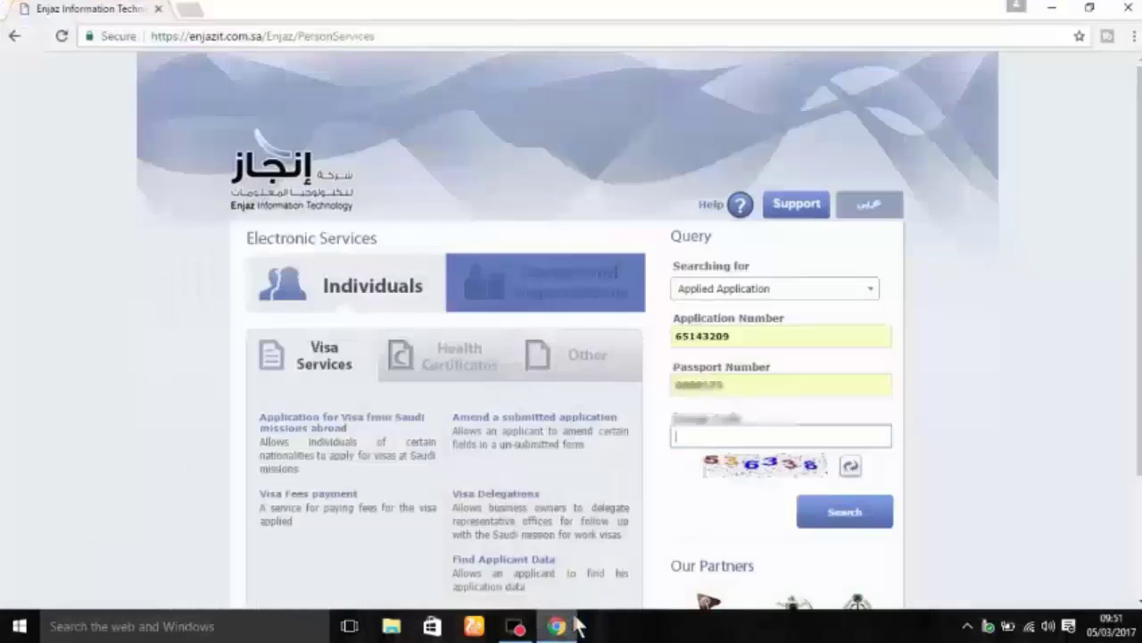
pyautogui.doubleClick(752, 336)
pyautogui.click(750, 337)
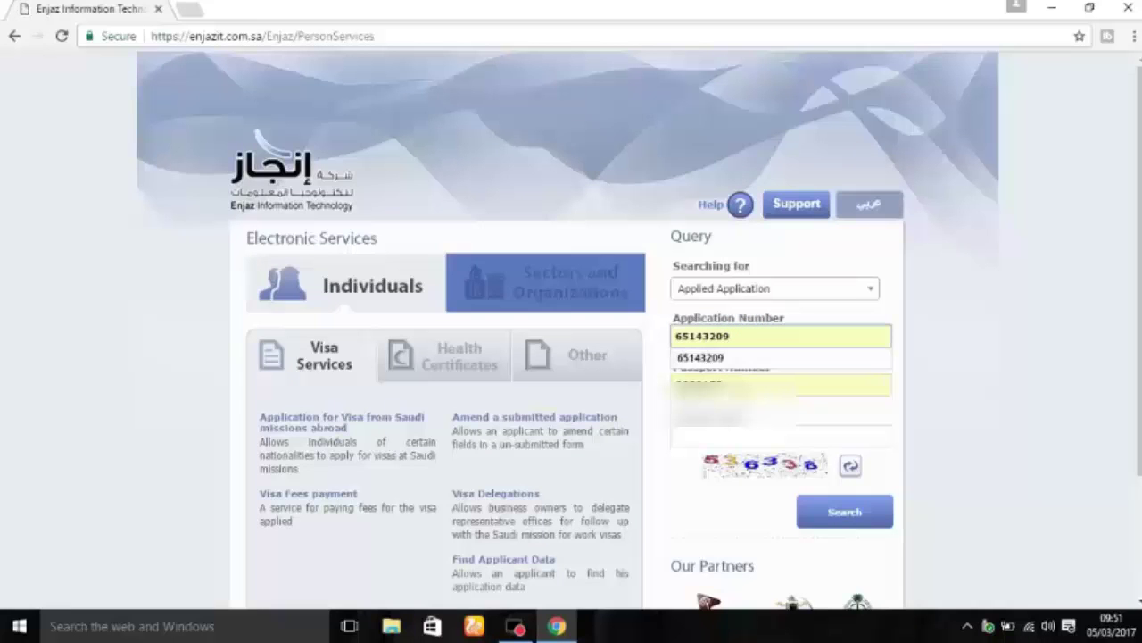
# Step: Enter captcha code 536338 and submit the visa query
pyautogui.click(716, 435)
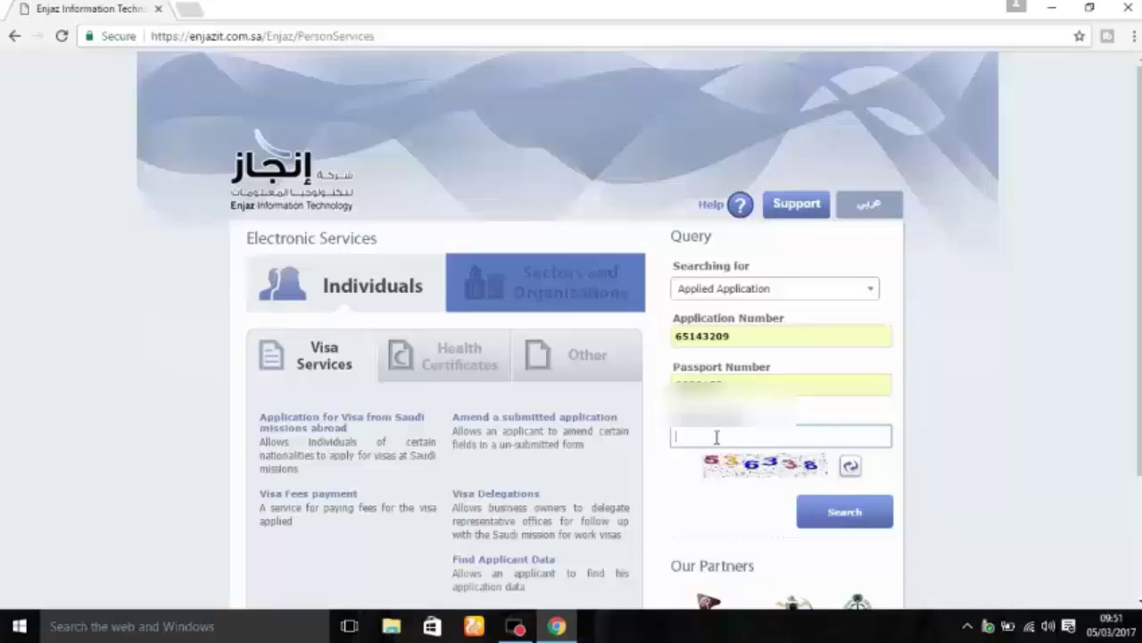
pyautogui.write('536338')
pyautogui.click(862, 518)
# Step: Load the Work visa details and copy the Arabic sponsor name
pyautogui.click(862, 516)
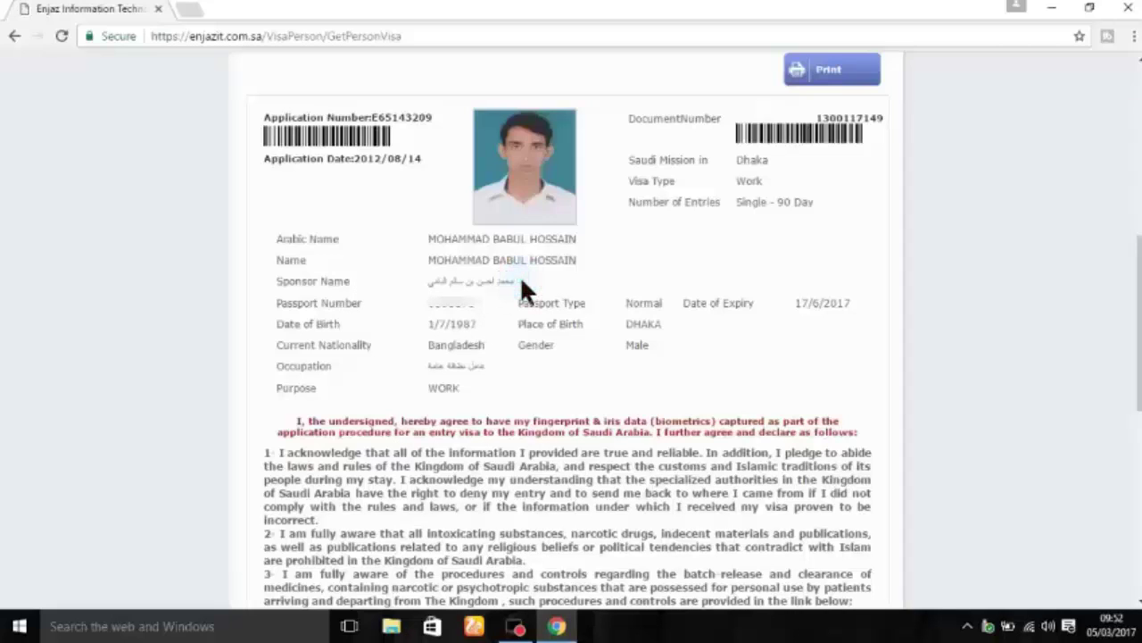
pyautogui.moveTo(519, 281); pyautogui.dragTo(500, 280)
pyautogui.moveTo(445, 280); pyautogui.dragTo(427, 283)
pyautogui.rightClick(439, 279)
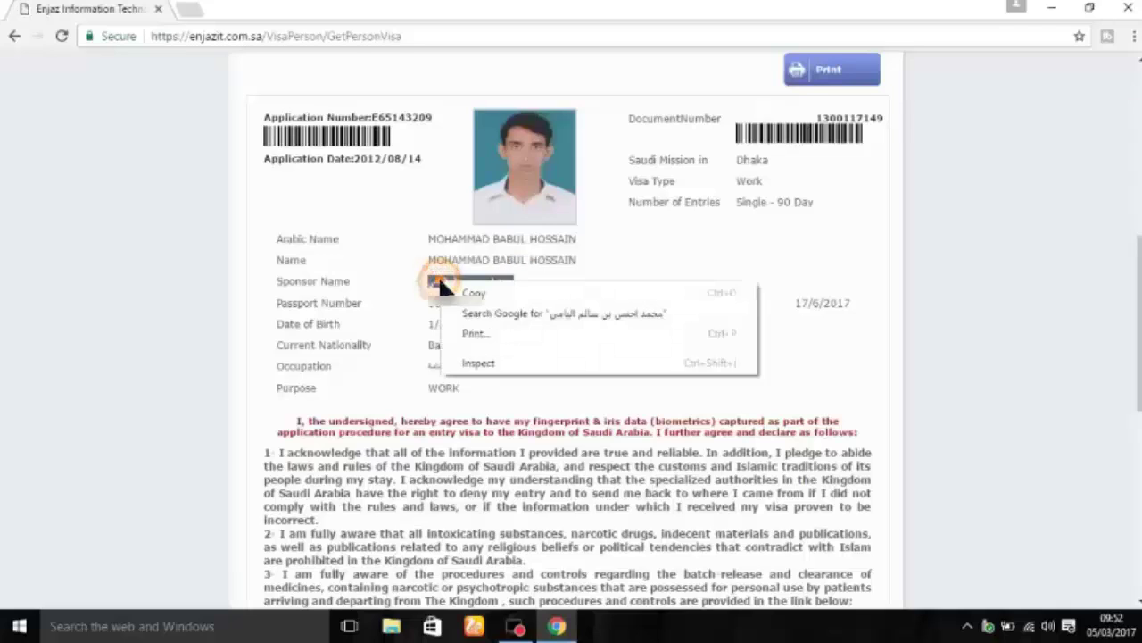
pyautogui.click(496, 294)
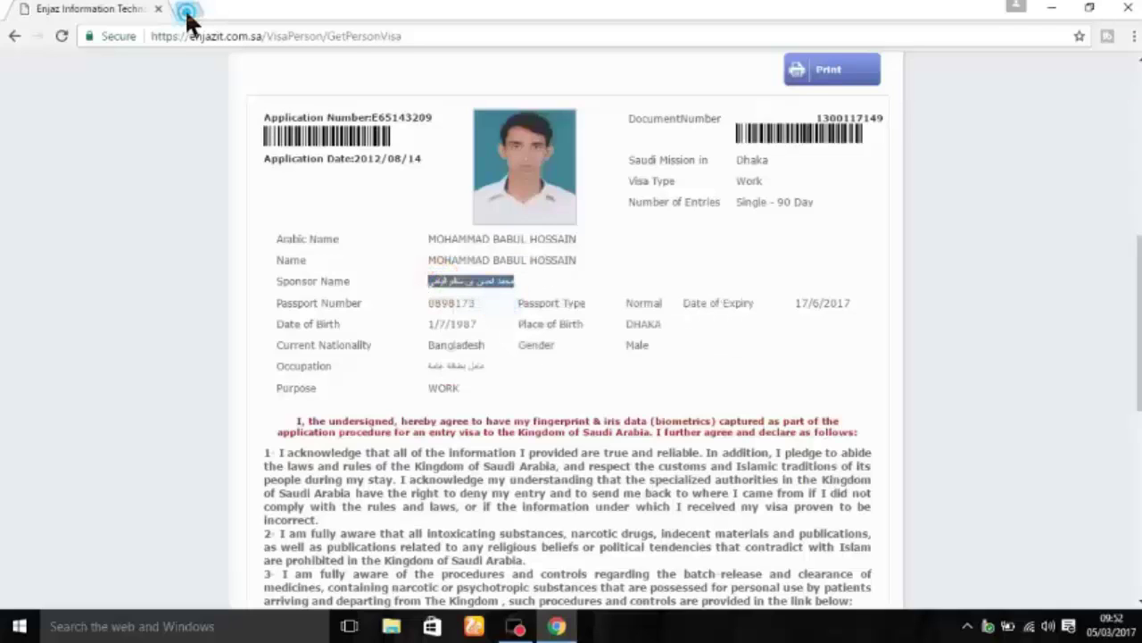
# Step: Open Google Translate in a new tab set to Arabic → Bengali
pyautogui.click(186, 9)
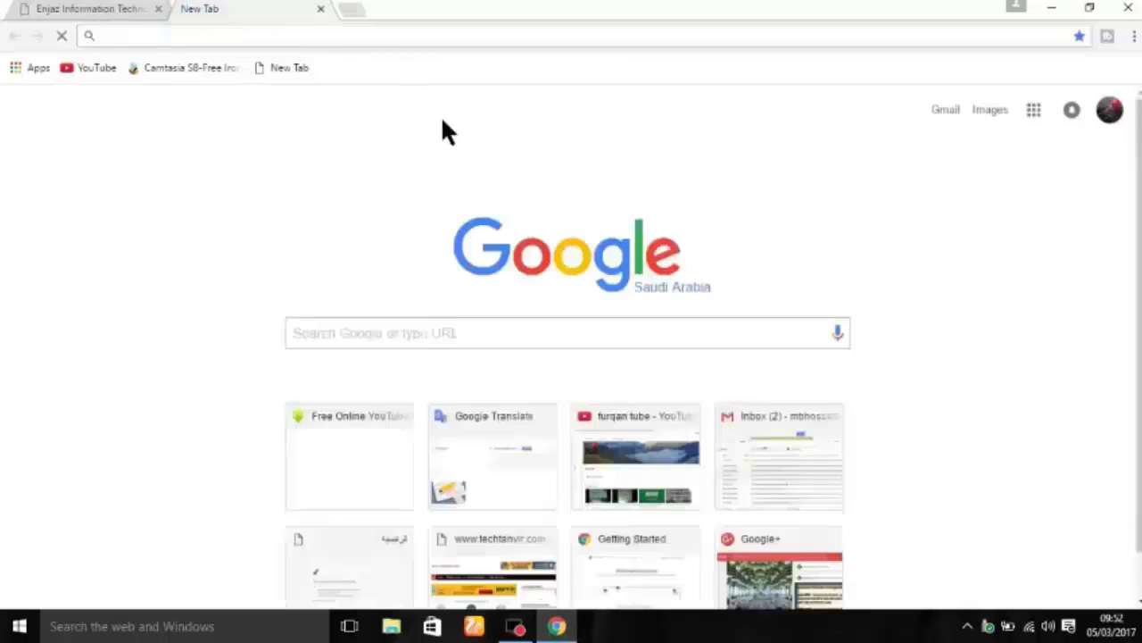
pyautogui.click(505, 442)
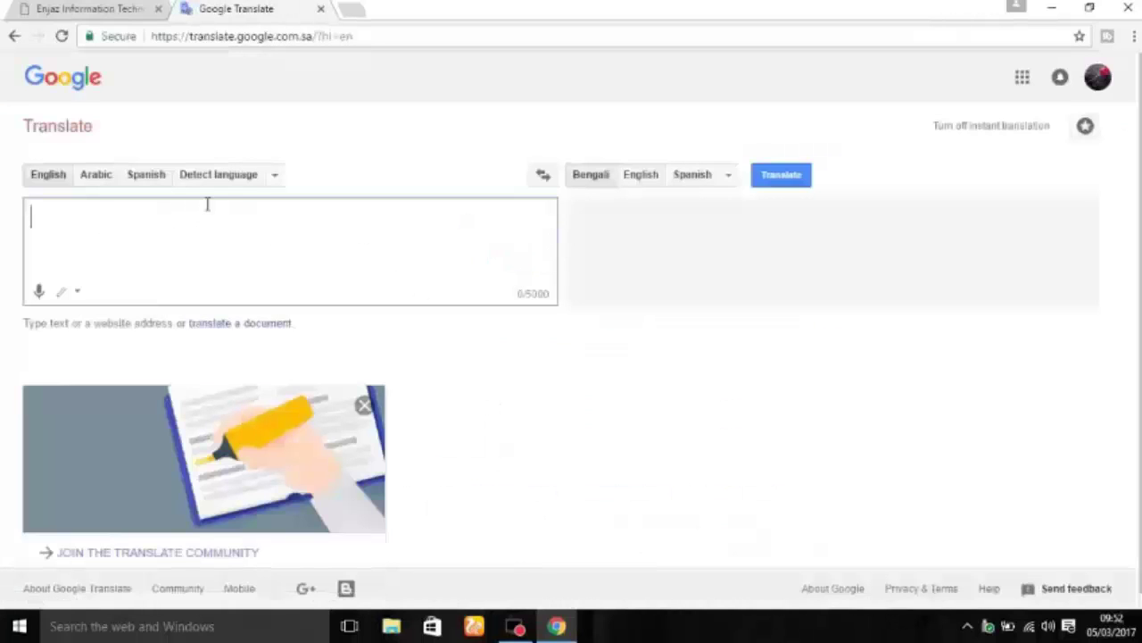
pyautogui.click(277, 176)
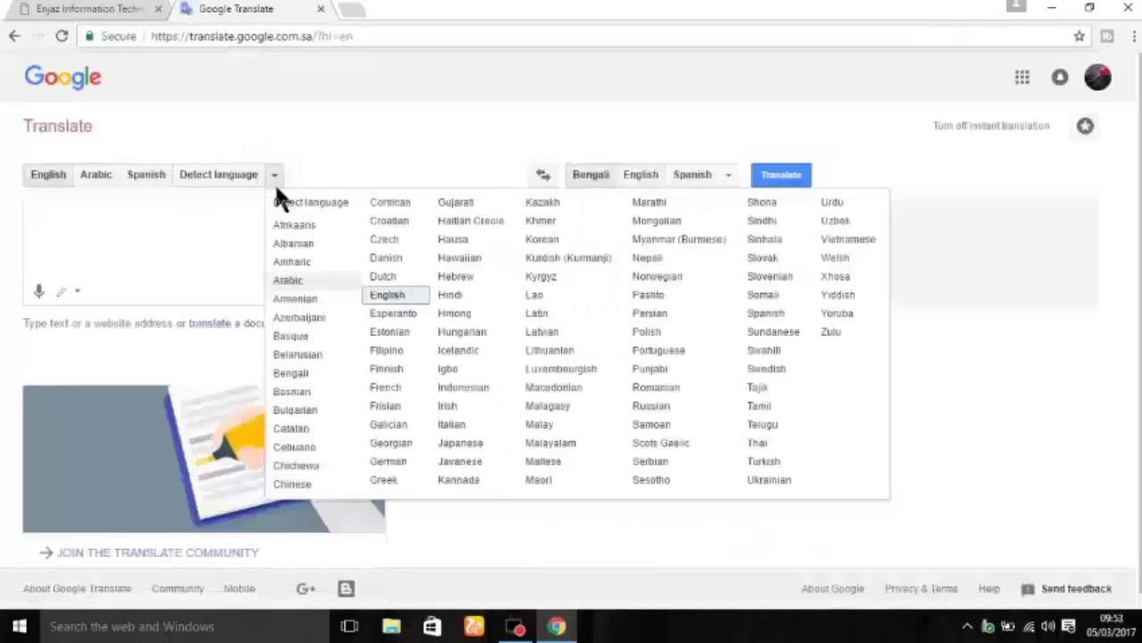
pyautogui.click(290, 280)
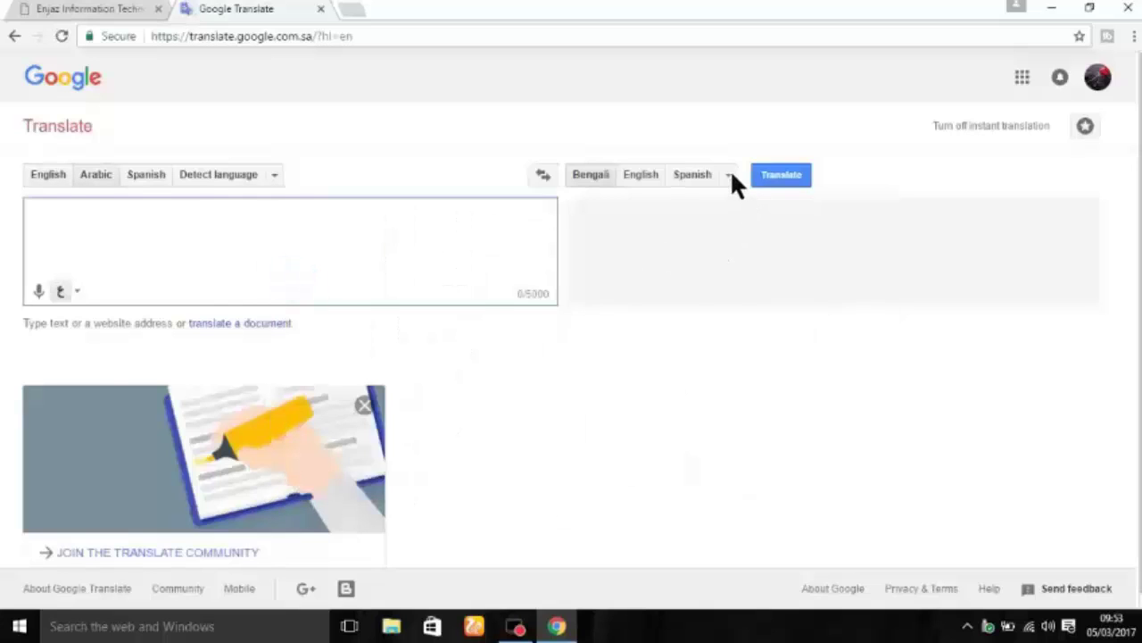
pyautogui.click(729, 172)
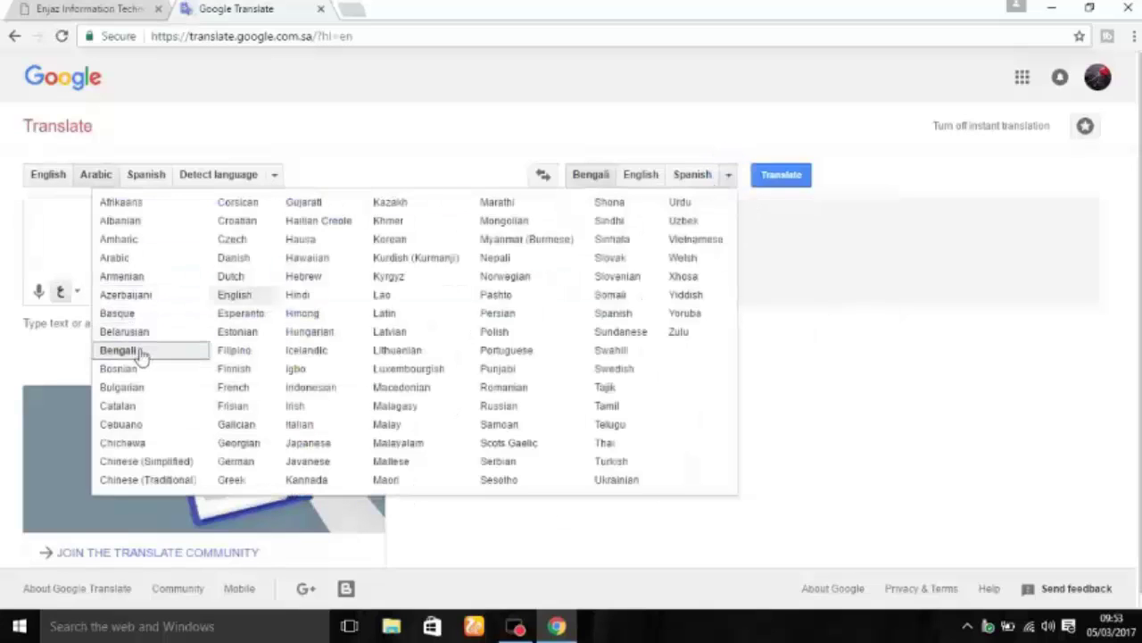
pyautogui.click(140, 351)
# Step: Paste the Arabic sponsor name into the source box to translate it
pyautogui.click(259, 235)
pyautogui.rightClick(262, 236)
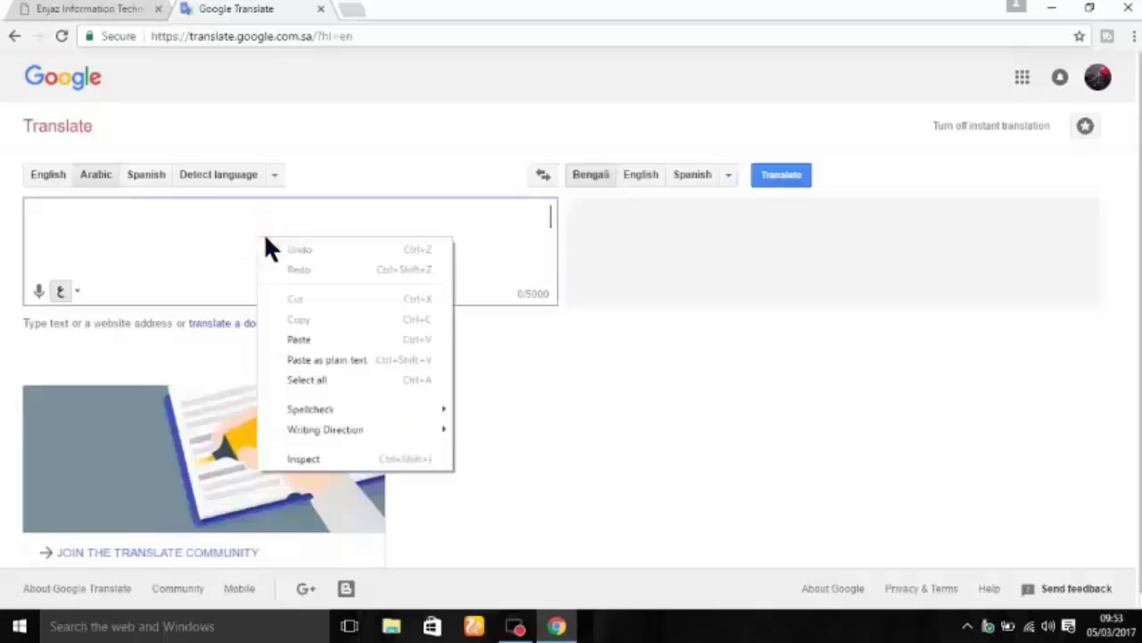
pyautogui.click(316, 339)
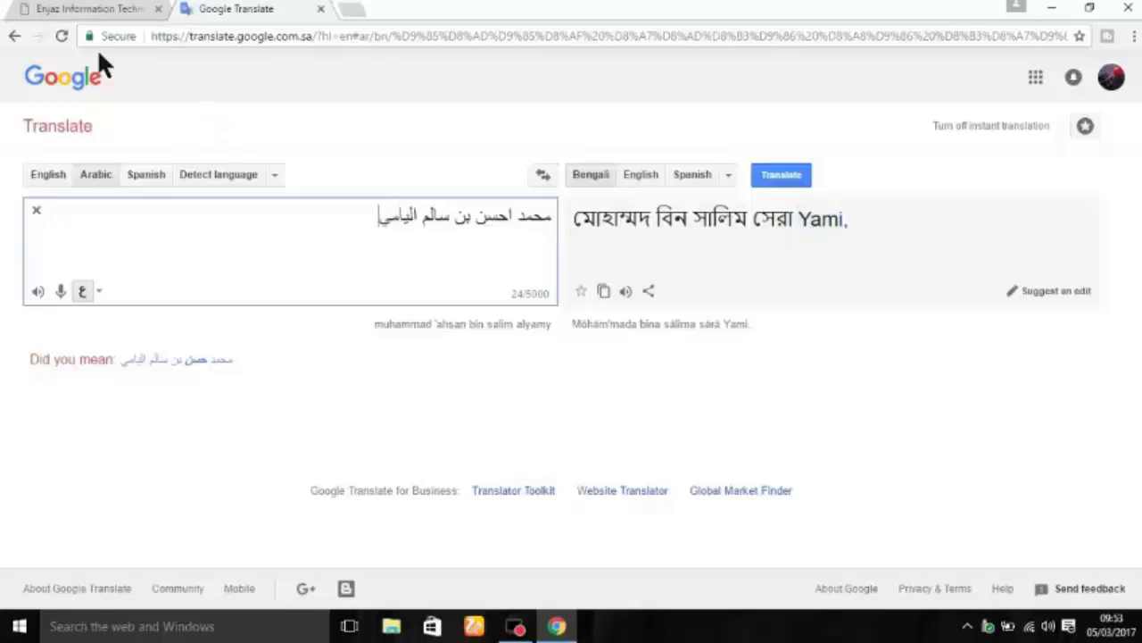
# Step: Copy the Arabic occupation value from the Enjaz visa details
pyautogui.click(70, 11)
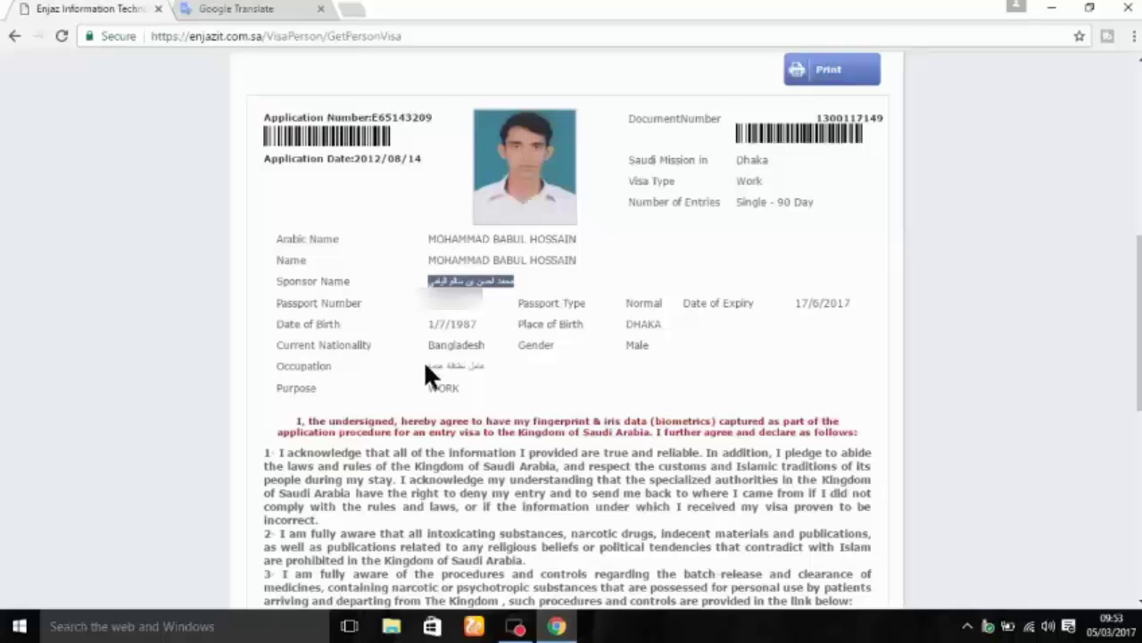
pyautogui.click(419, 358)
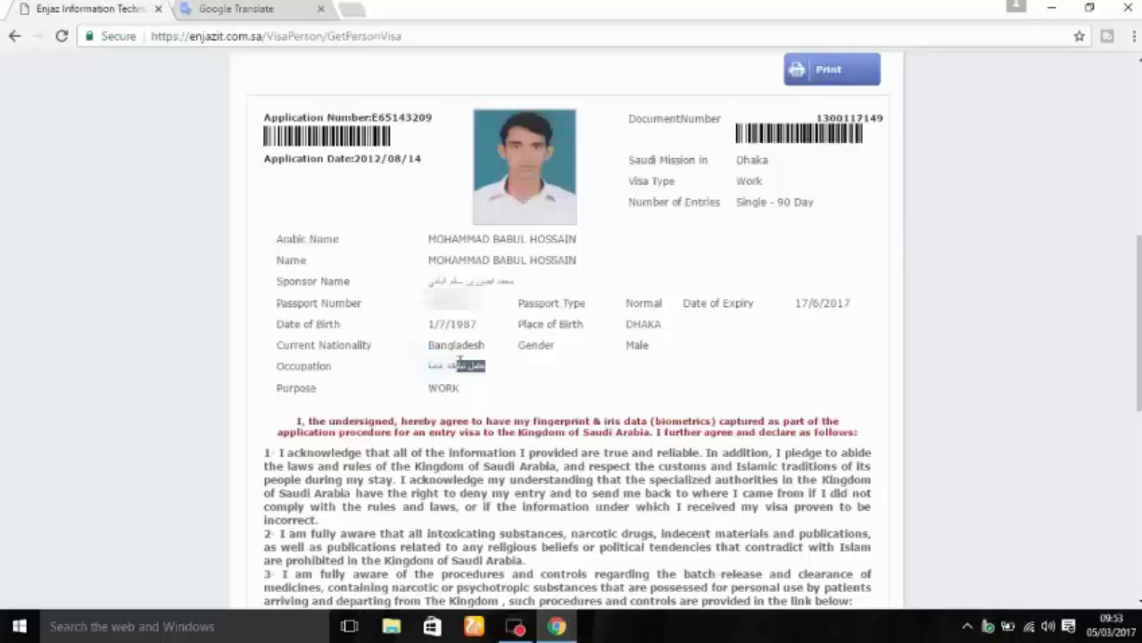
pyautogui.tripleClick(418, 365)
pyautogui.rightClick(441, 360)
pyautogui.click(470, 374)
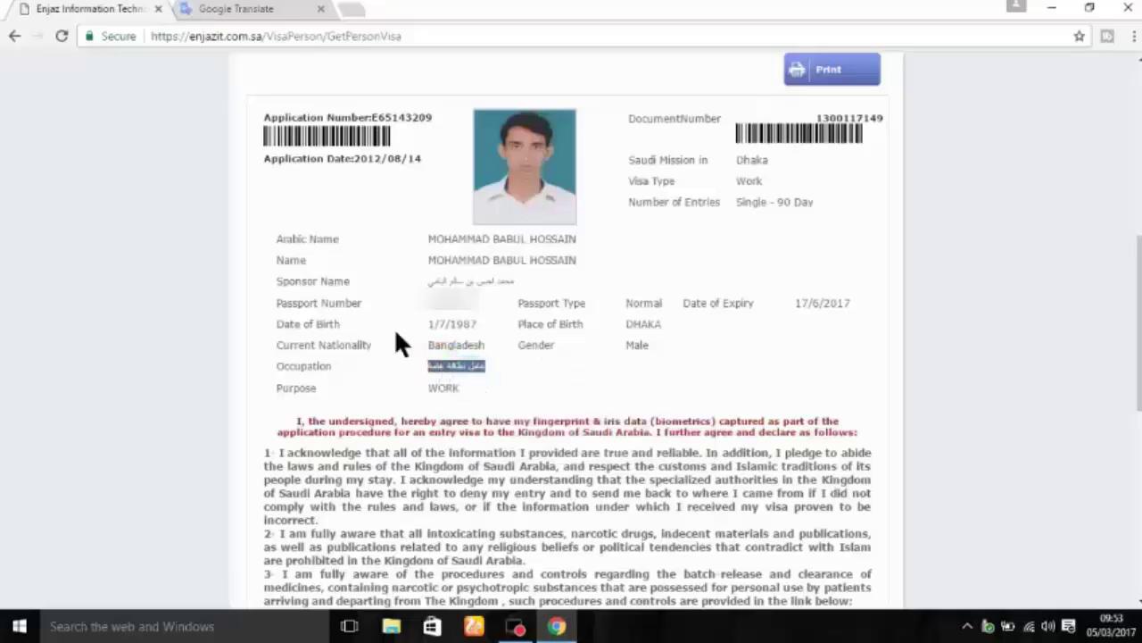
# Step: Replace the Translate source text with the pasted occupation to get its Bengali translation
pyautogui.click(285, 11)
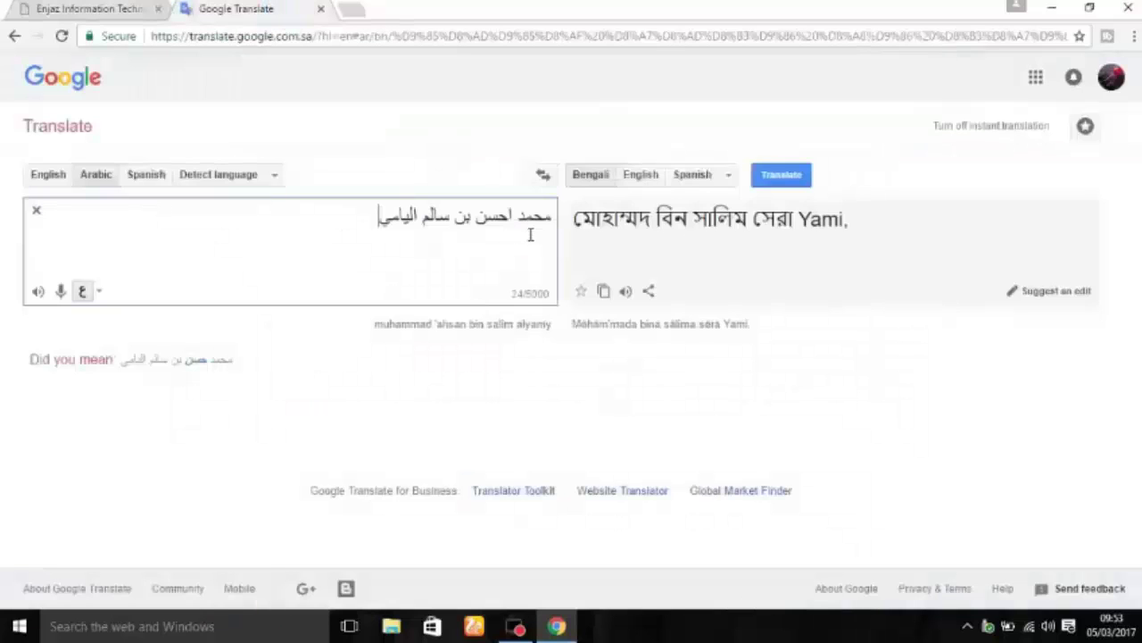
pyautogui.click(37, 212)
pyautogui.rightClick(210, 221)
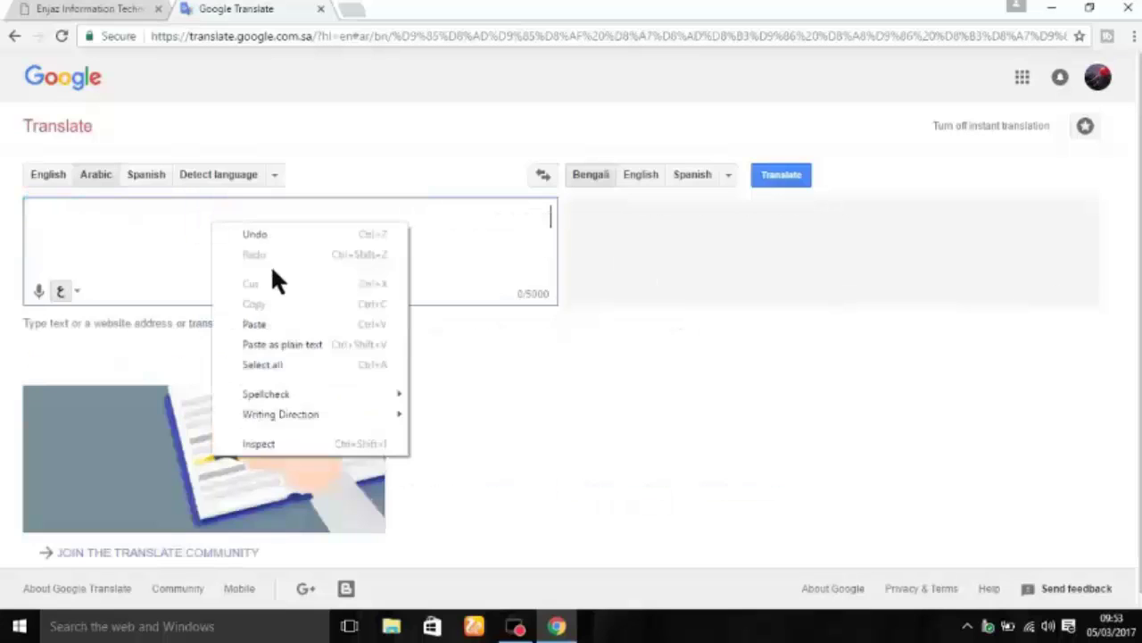
pyautogui.click(259, 324)
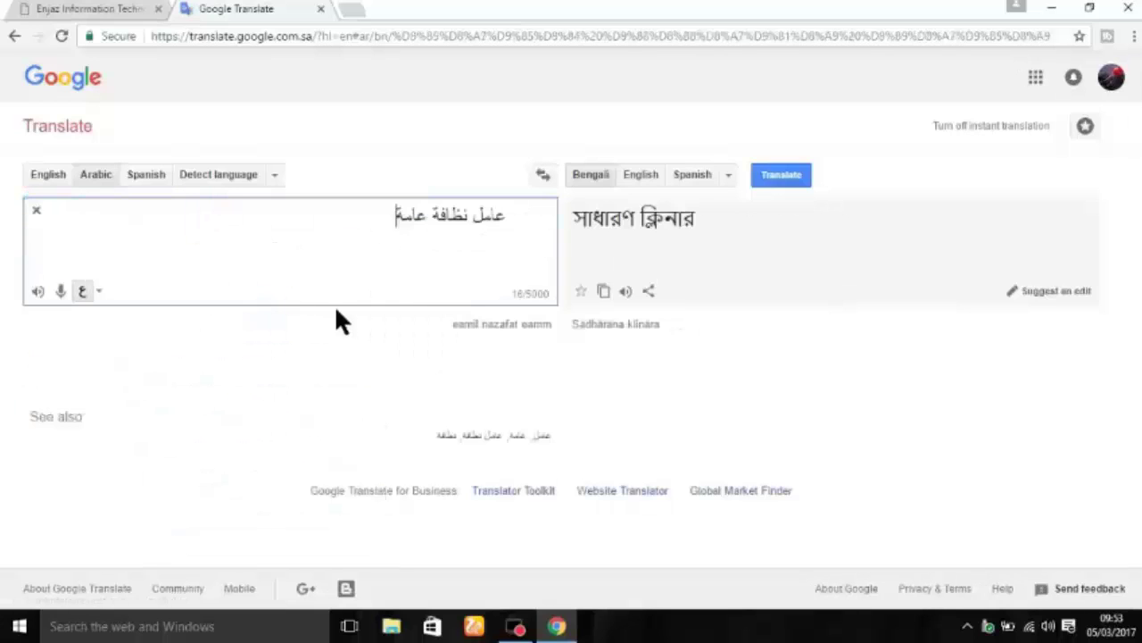